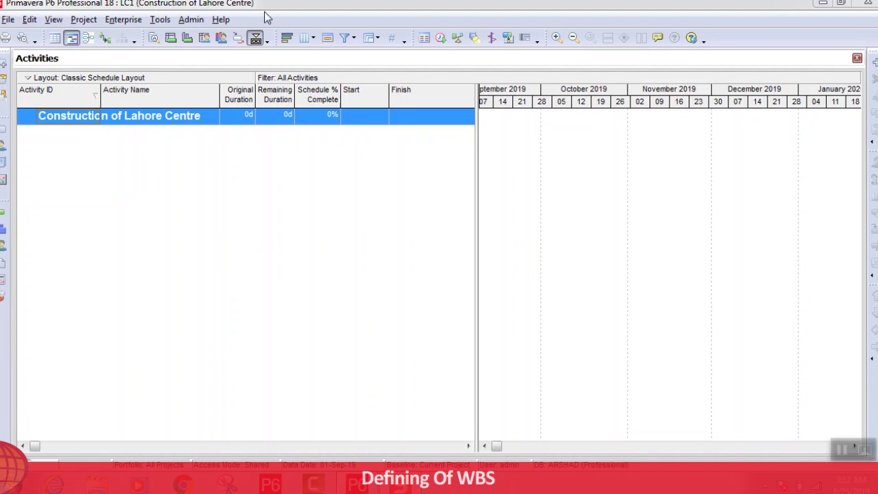
# Open the project's WBS view and widen the table until the WBS Name and Total Activities columns show fully
pyautogui.click(93, 24)
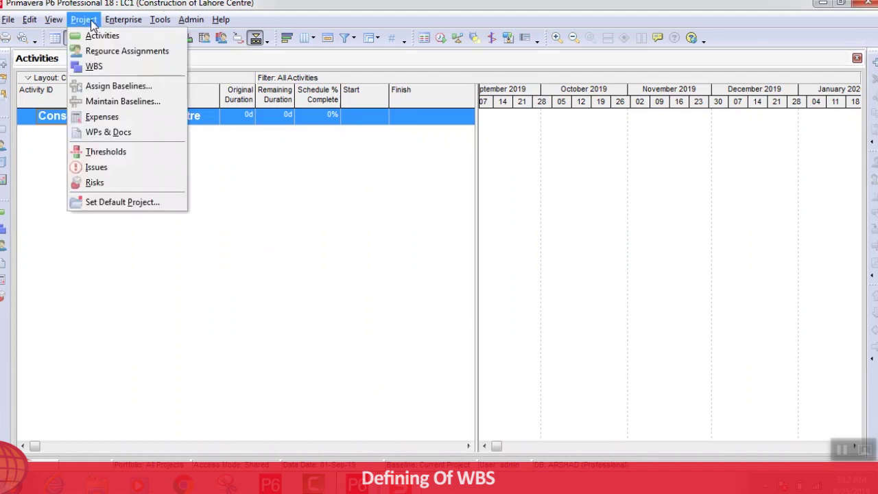
pyautogui.click(95, 67)
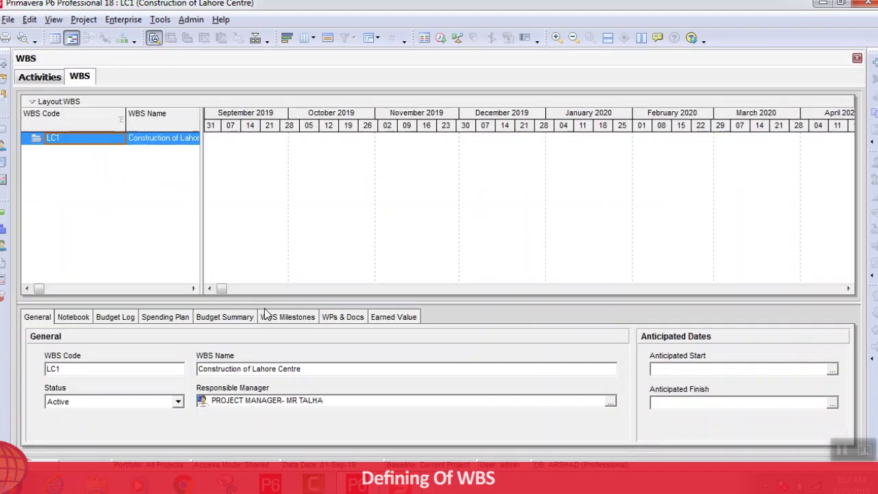
pyautogui.moveTo(202, 229); pyautogui.dragTo(482, 279)
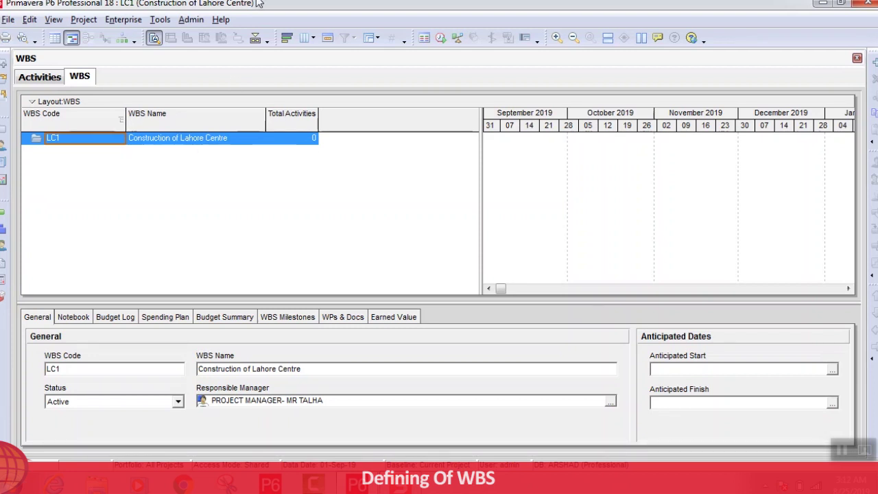
# Add a new WBS element directly under the Construction of Lahore Centre project, keeping its default code
pyautogui.click(149, 142)
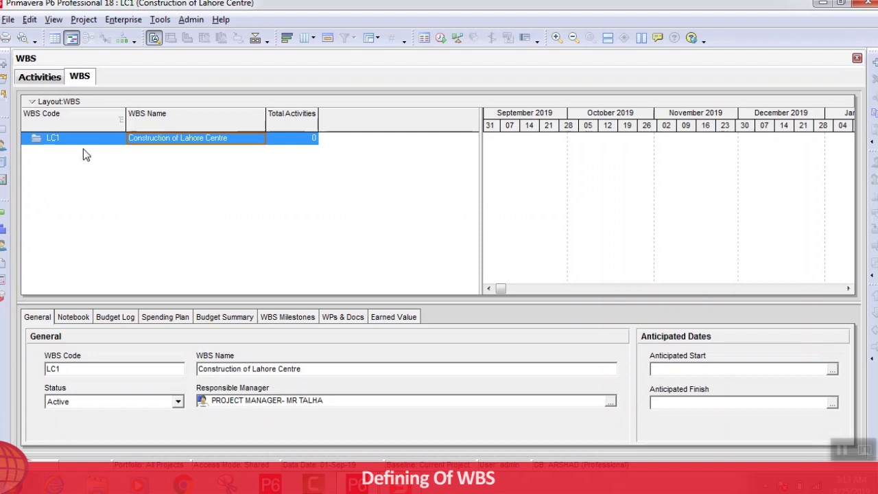
pyautogui.click(121, 146)
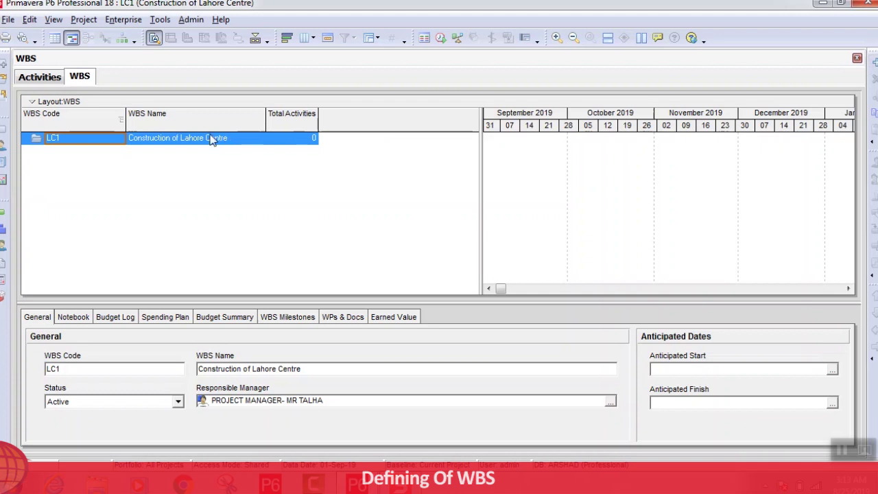
pyautogui.click(190, 139)
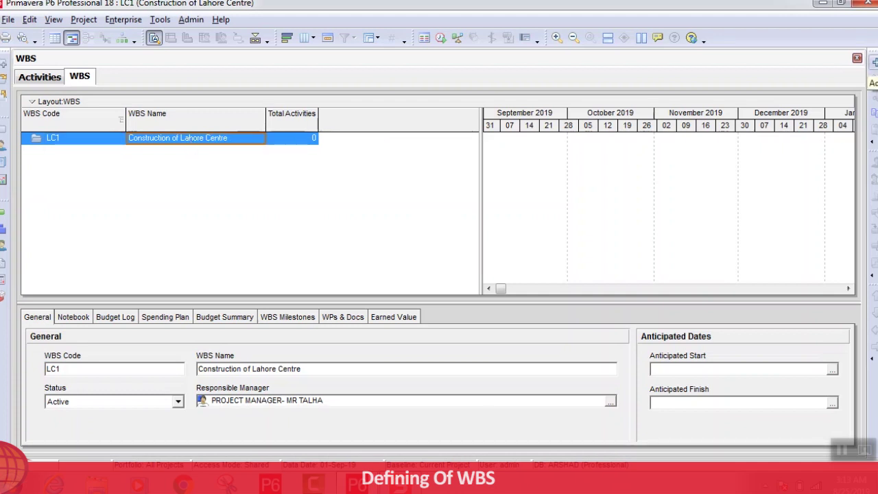
pyautogui.click(874, 61)
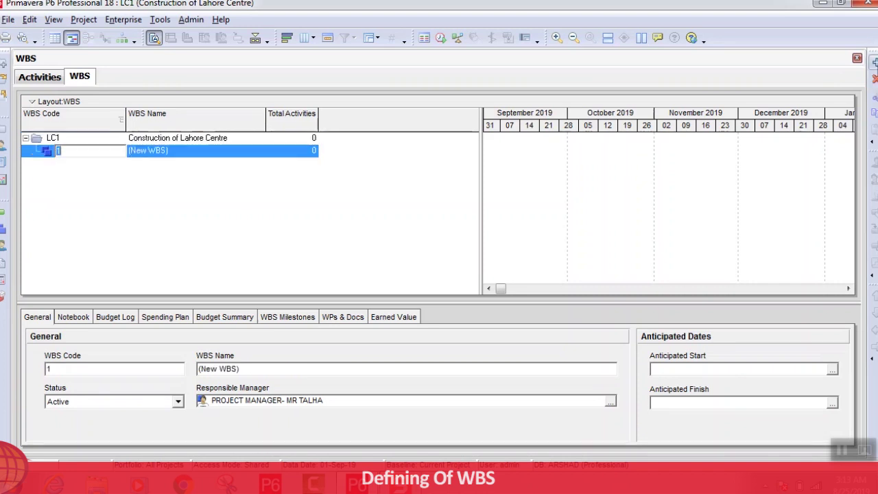
pyautogui.click(181, 203)
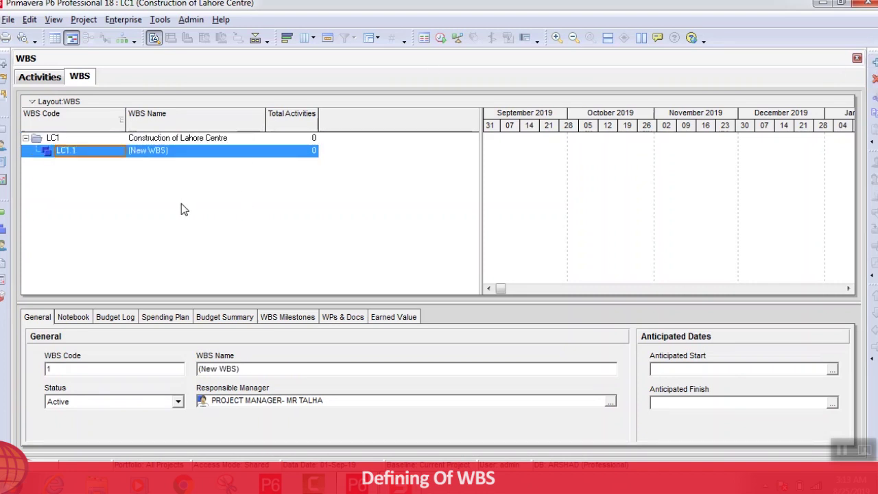
# Name the new WBS element under the project "Preparation Phase"
pyautogui.click(107, 157)
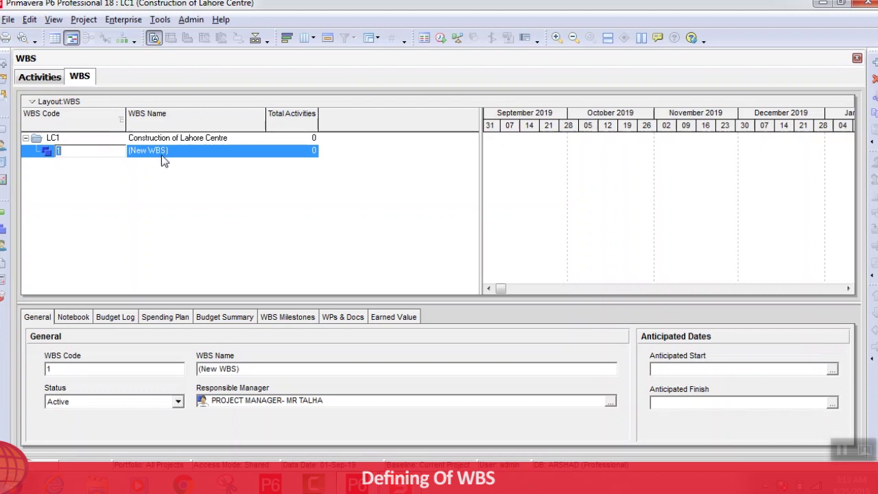
pyautogui.click(136, 158)
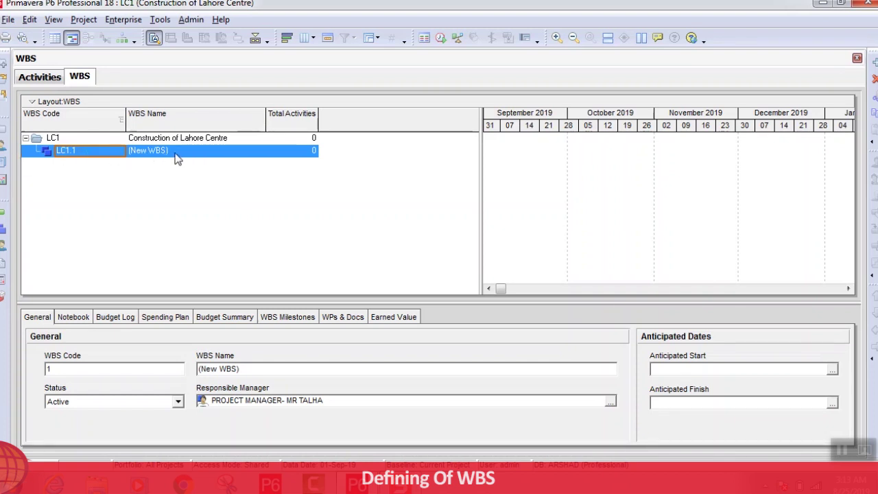
pyautogui.click(209, 154)
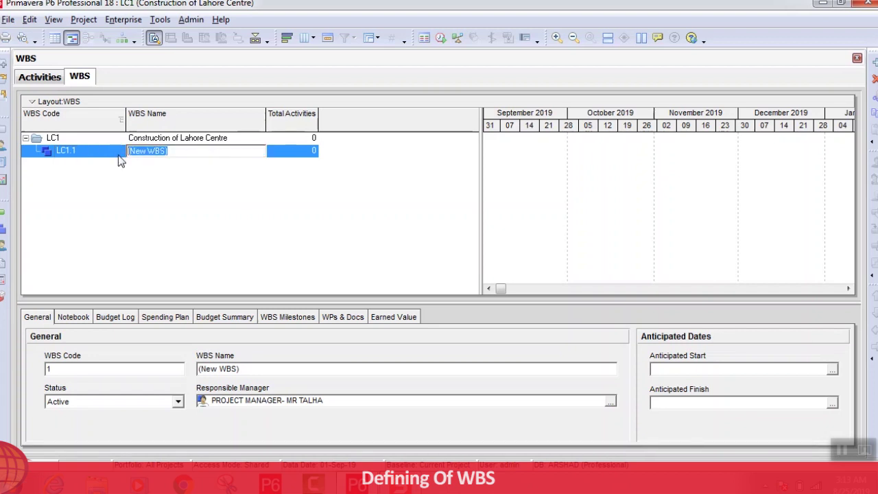
pyautogui.write('Preparation PhAS')
pyautogui.press('BackSpace')
pyautogui.press('BackSpace')
pyautogui.write('ase')
pyautogui.press('Return')
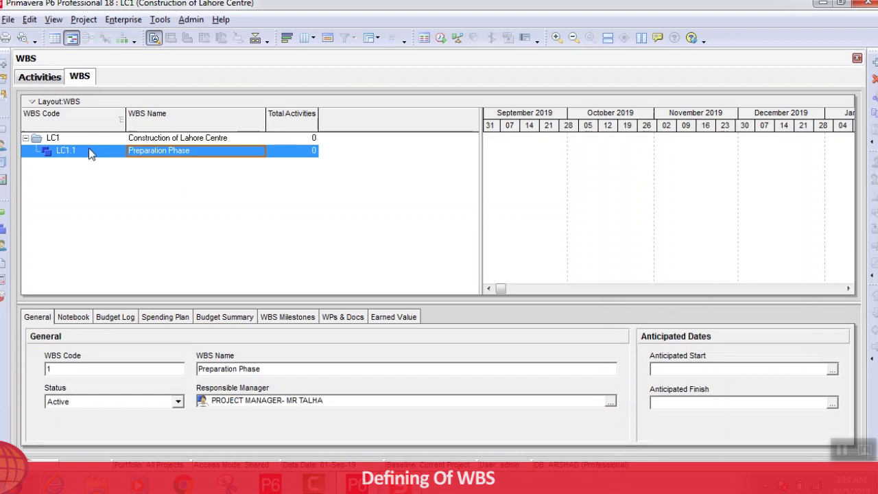
# Add a second WBS element under the project, positioned below Preparation Phase, and name it "Construction Phase"
pyautogui.click(162, 140)
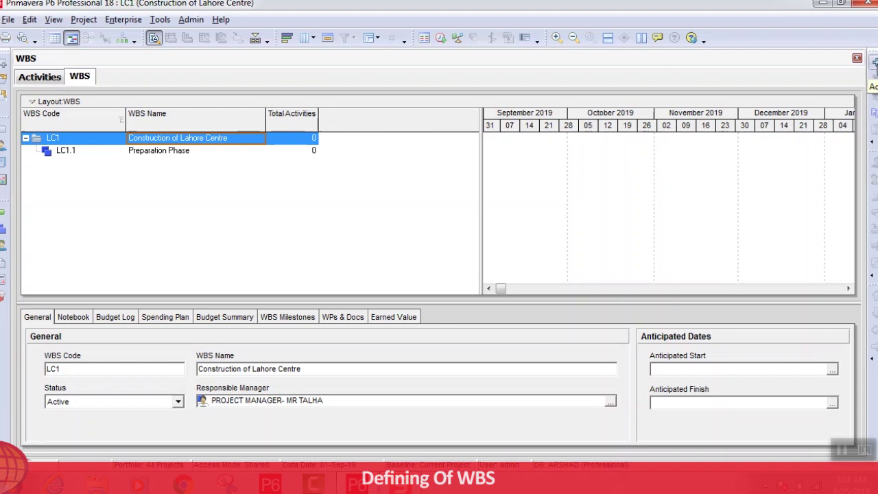
pyautogui.click(874, 63)
pyautogui.click(186, 151)
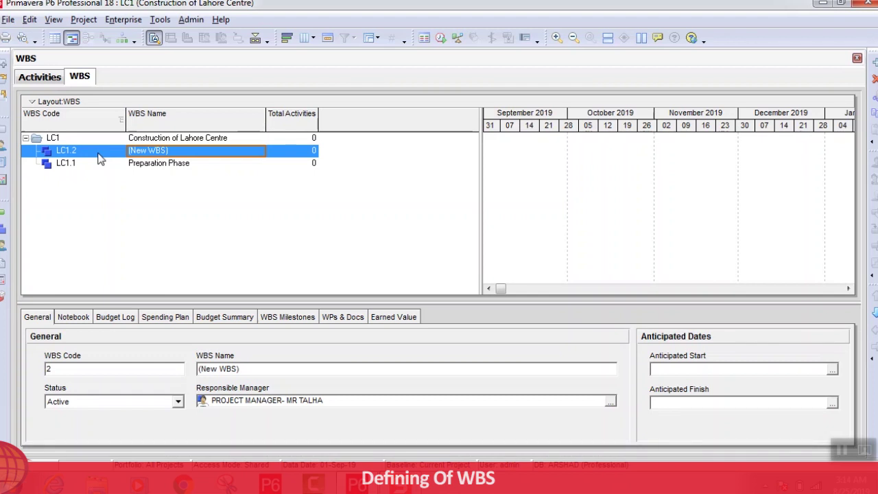
pyautogui.click(874, 314)
pyautogui.click(192, 164)
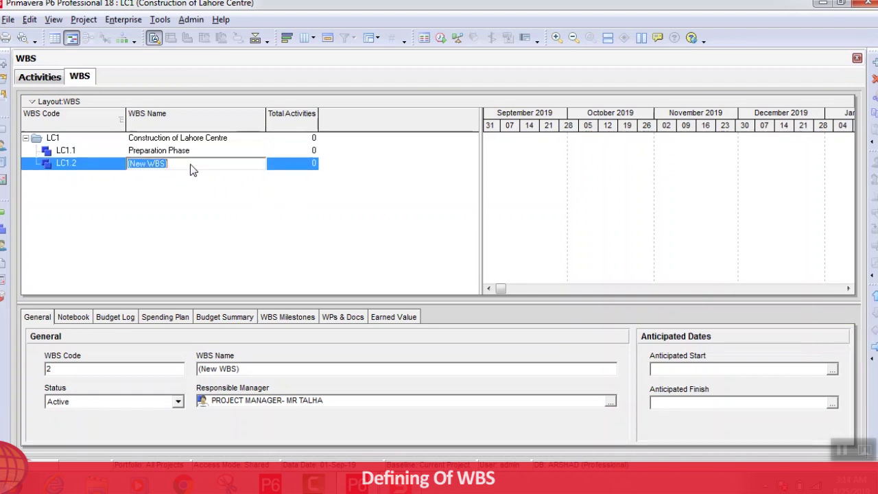
pyautogui.write('Constr')
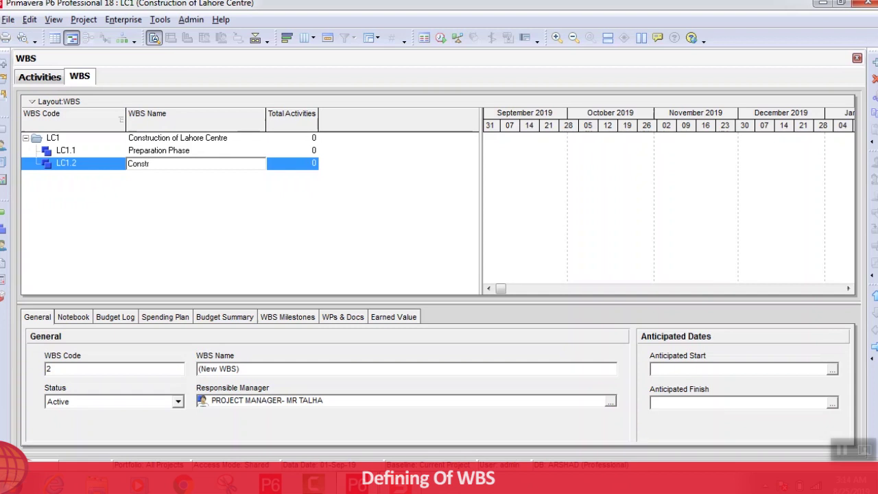
pyautogui.write('uction Phase')
pyautogui.press('Return')
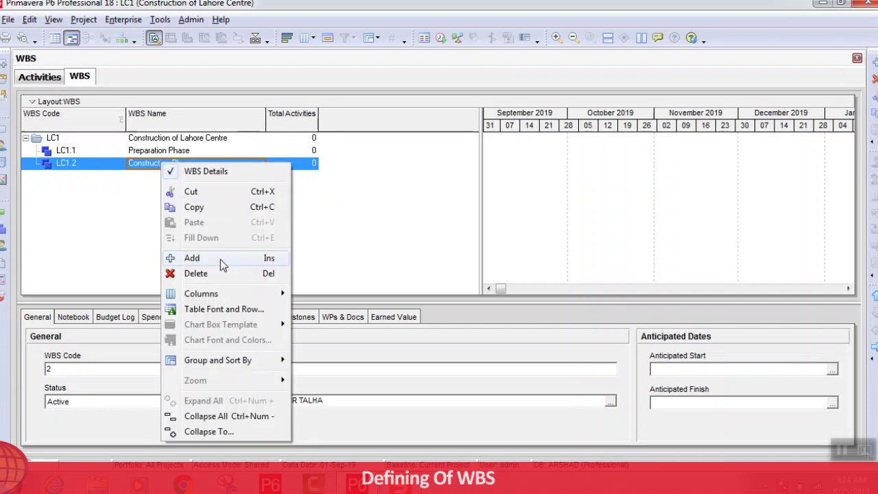
# Add a WBS element after Construction Phase, outdent it to the same level, and name it "Final Phase"
pyautogui.click(220, 260)
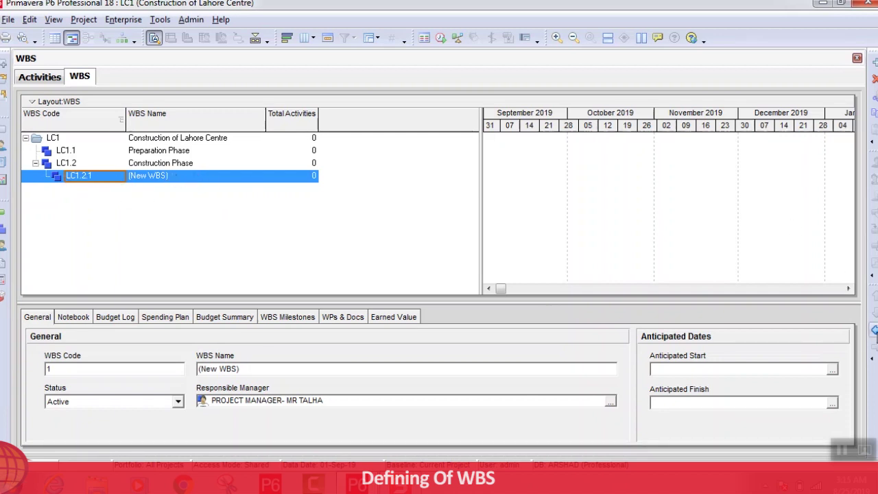
pyautogui.click(874, 331)
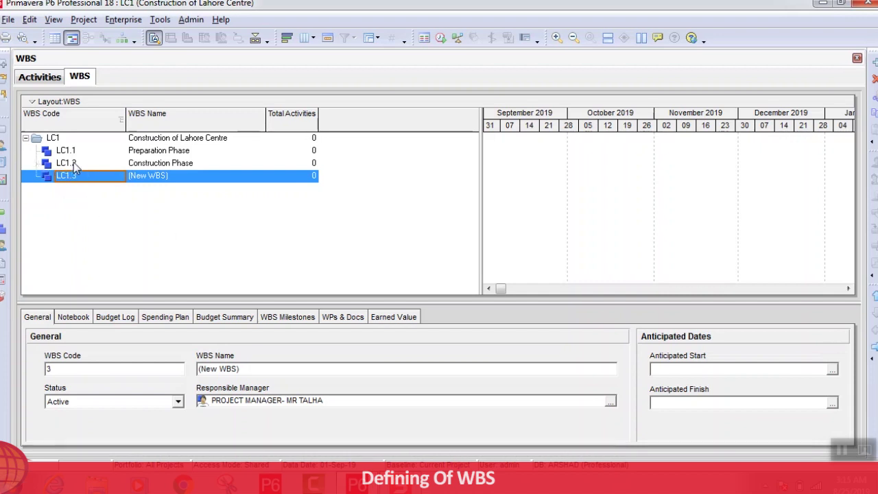
pyautogui.doubleClick(187, 177)
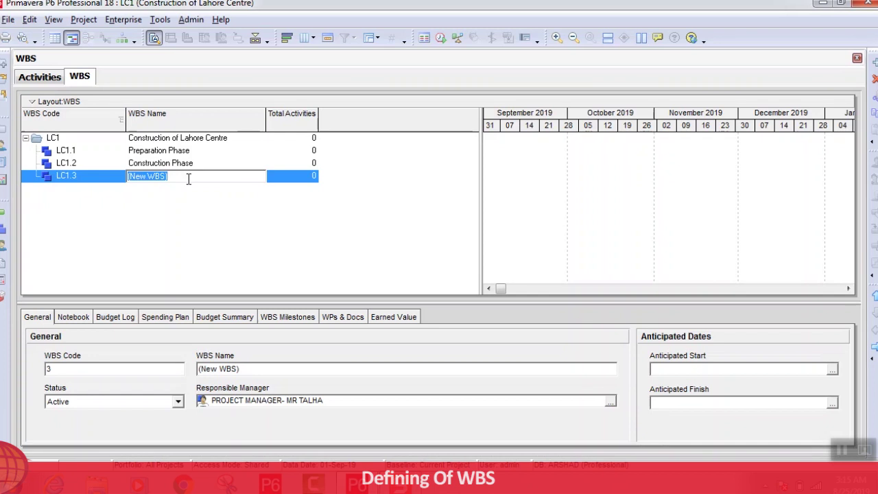
pyautogui.write('F')
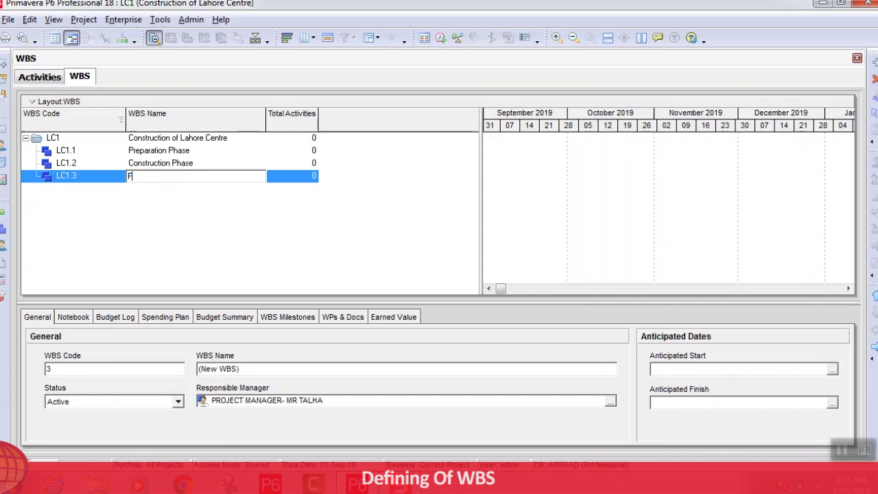
pyautogui.write('inal Phase')
pyautogui.press('Return')
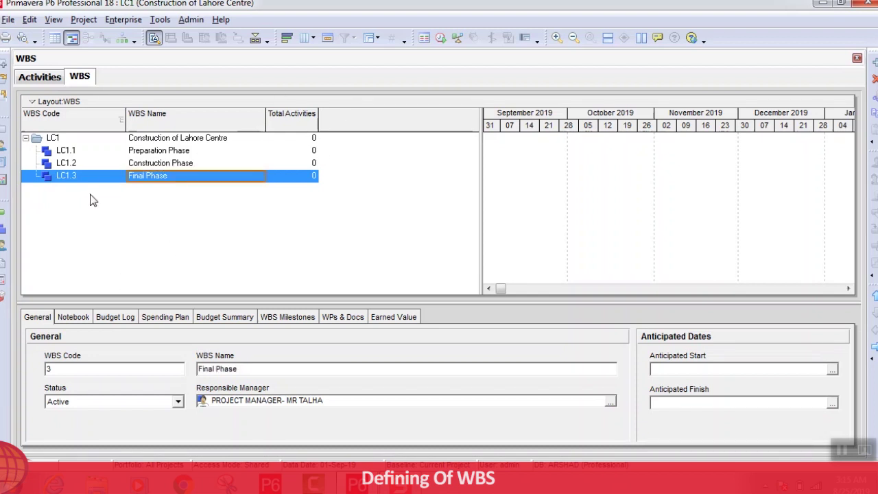
# Add a child WBS element under Preparation Phase and name it "Preparaton Work"
pyautogui.click(173, 152)
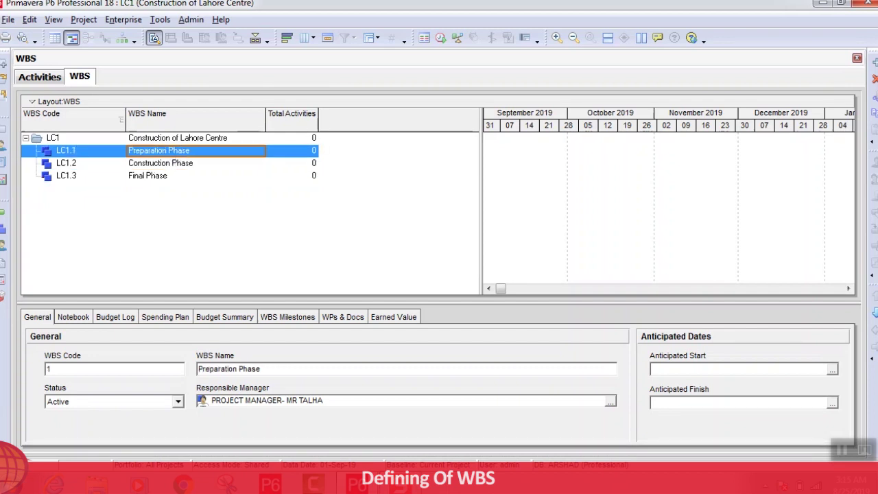
pyautogui.press('Insert')
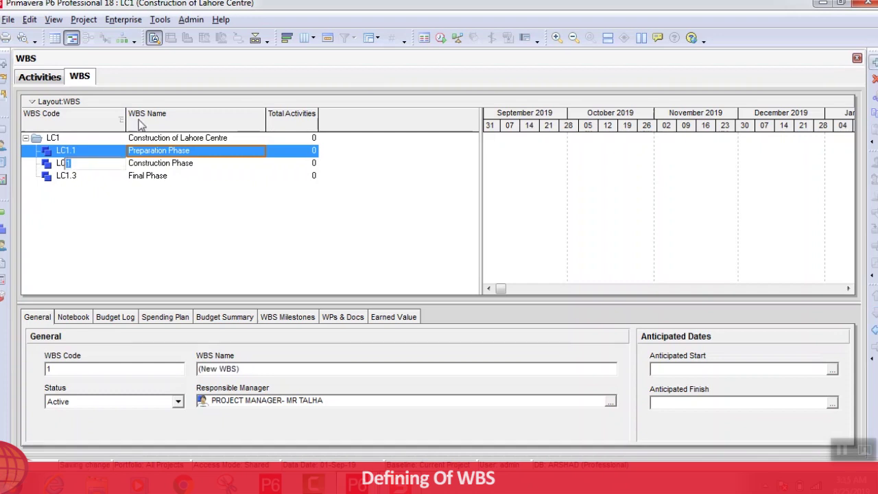
pyautogui.click(210, 165)
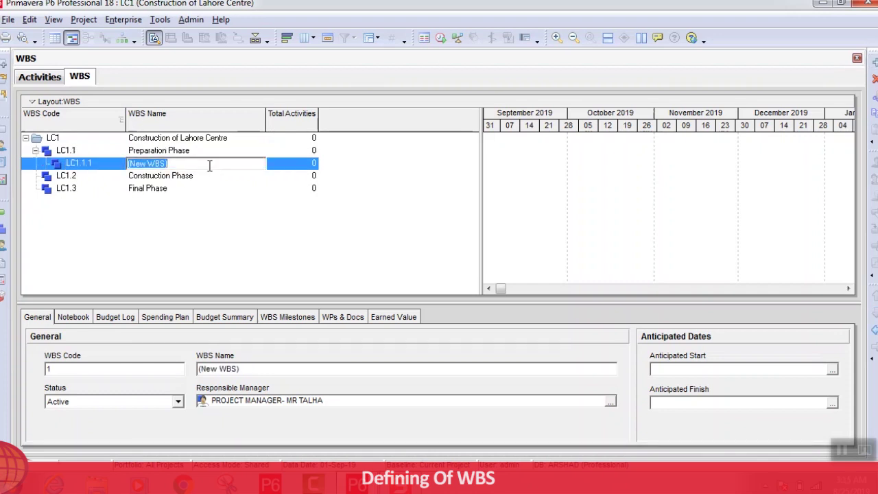
pyautogui.write('Prep')
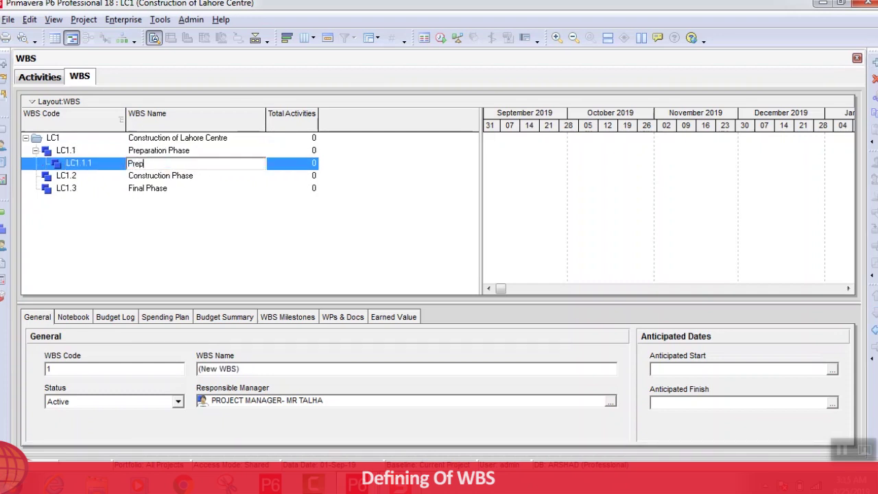
pyautogui.write('araton Work')
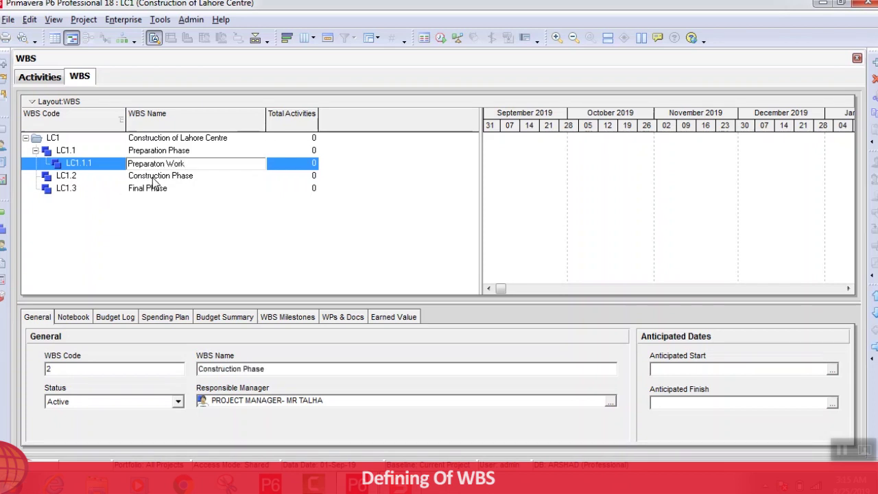
# Add a child WBS element under Construction Phase and name it "Construction Work Block A"
pyautogui.click(151, 176)
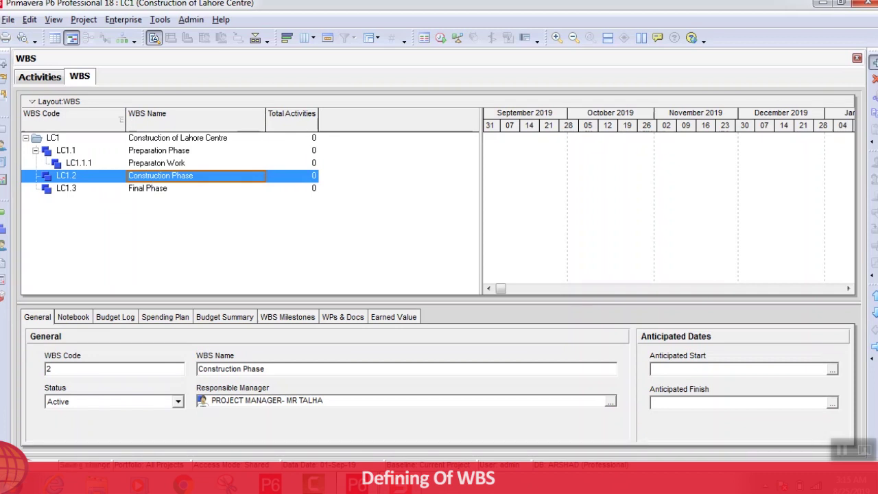
pyautogui.press('Insert')
pyautogui.click(199, 188)
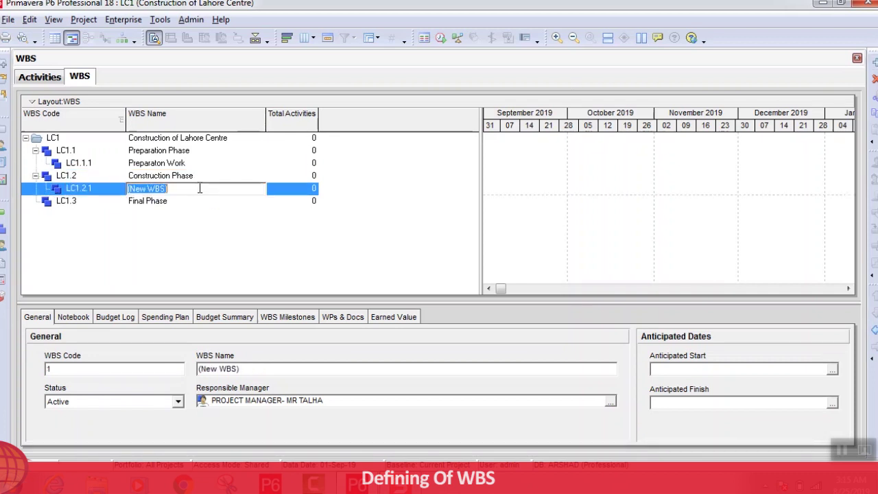
pyautogui.write('Const')
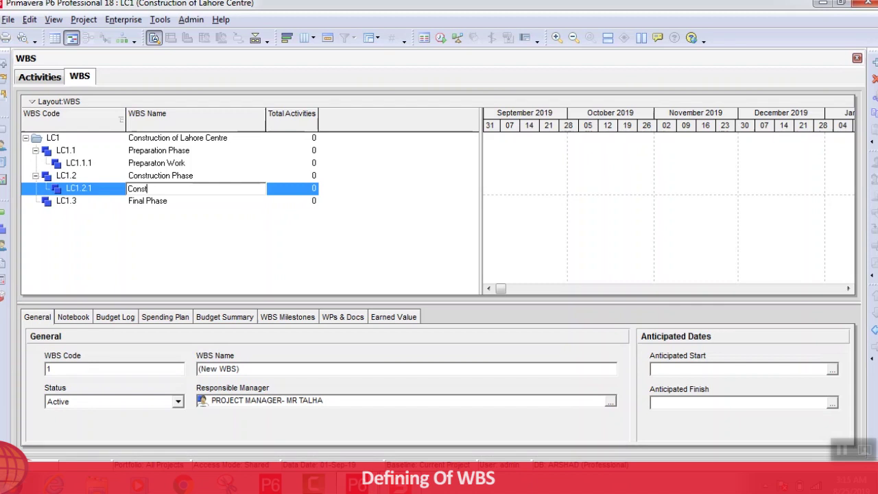
pyautogui.write('ruction Work Block ')
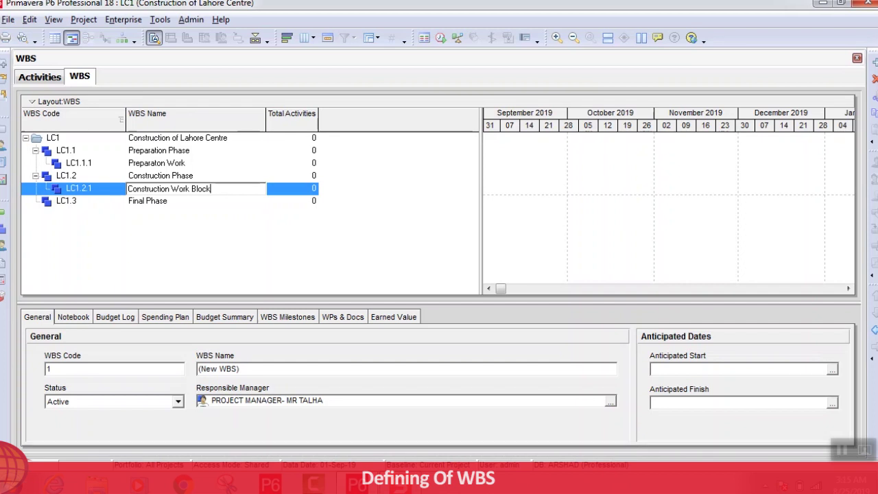
pyautogui.write('A')
# Add a second child WBS element under Construction Phase, after Block A, and name it "Construction Work Block B"
pyautogui.click(173, 177)
pyautogui.rightClick(173, 179)
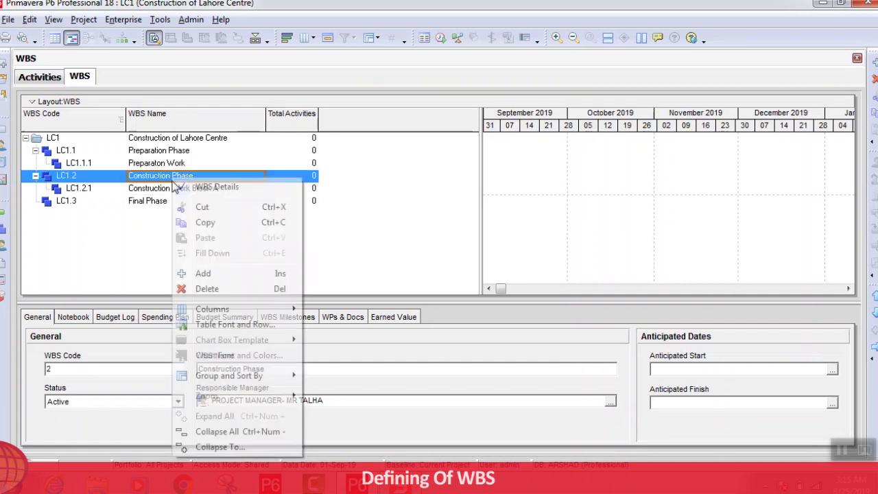
pyautogui.click(203, 273)
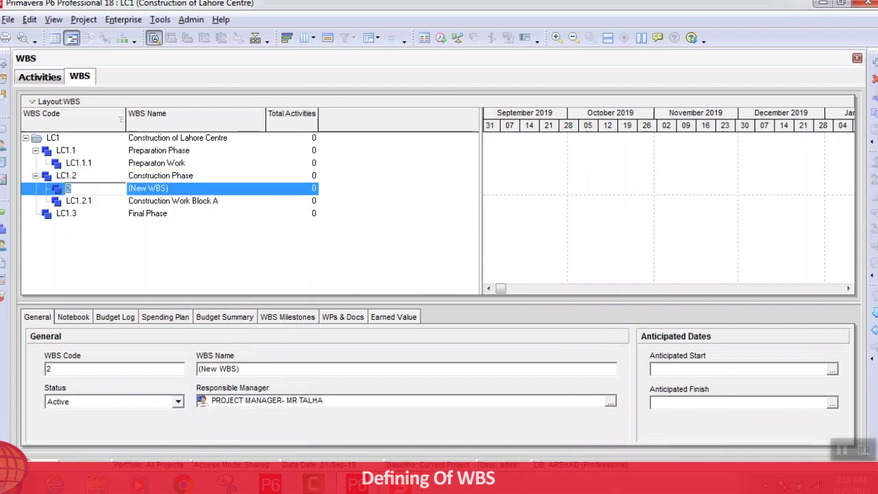
pyautogui.click(270, 187)
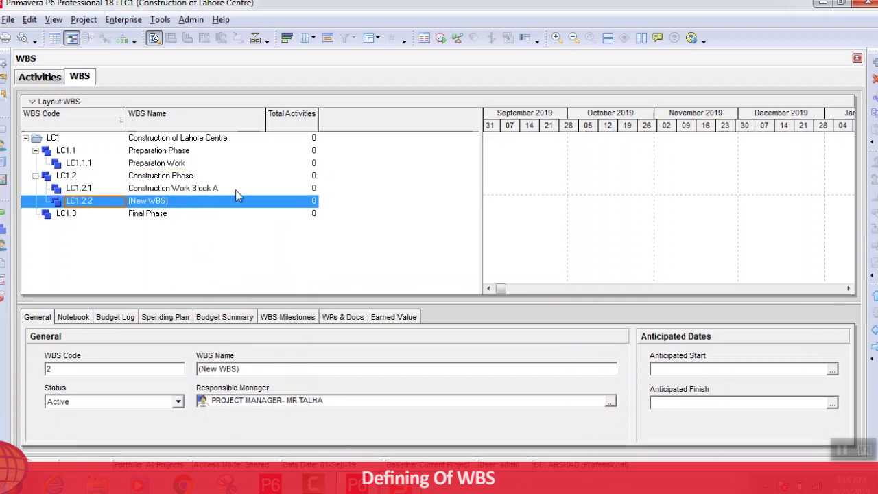
pyautogui.click(235, 188)
pyautogui.hotkey('ctrl', 'c')
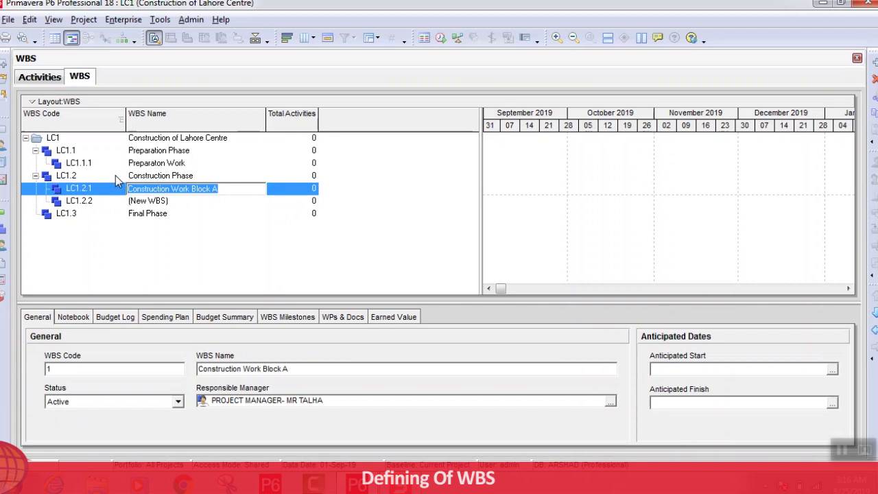
pyautogui.click(194, 202)
pyautogui.hotkey('ctrl', 'v')
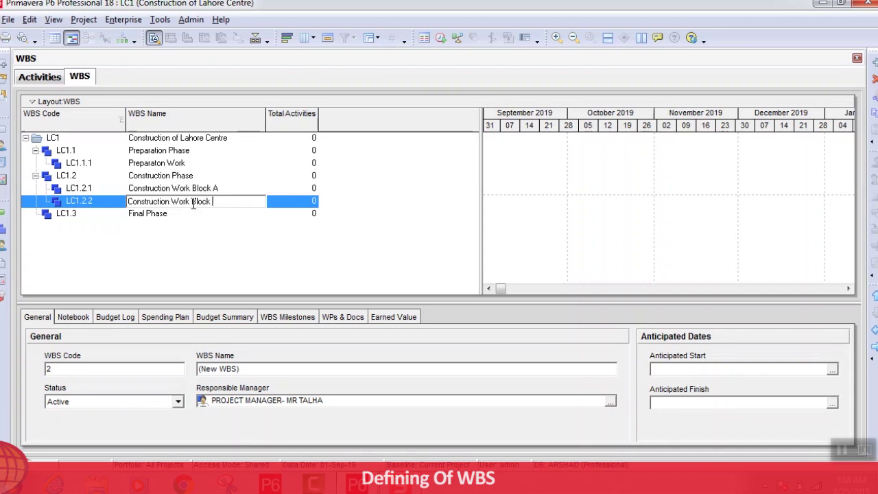
pyautogui.write('B')
pyautogui.click(107, 204)
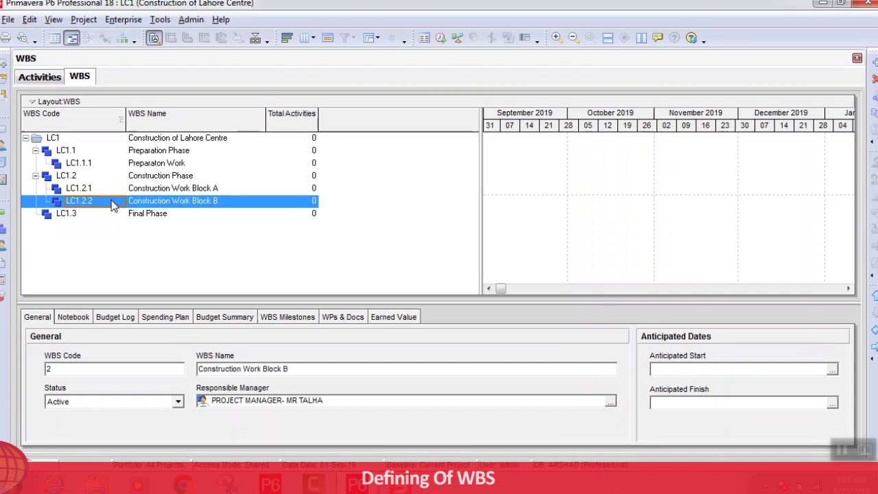
# Add a WBS element below Construction Work Block B, outdent it to the same level, and name it "Construction Work Block C"
pyautogui.rightClick(111, 204)
pyautogui.click(144, 289)
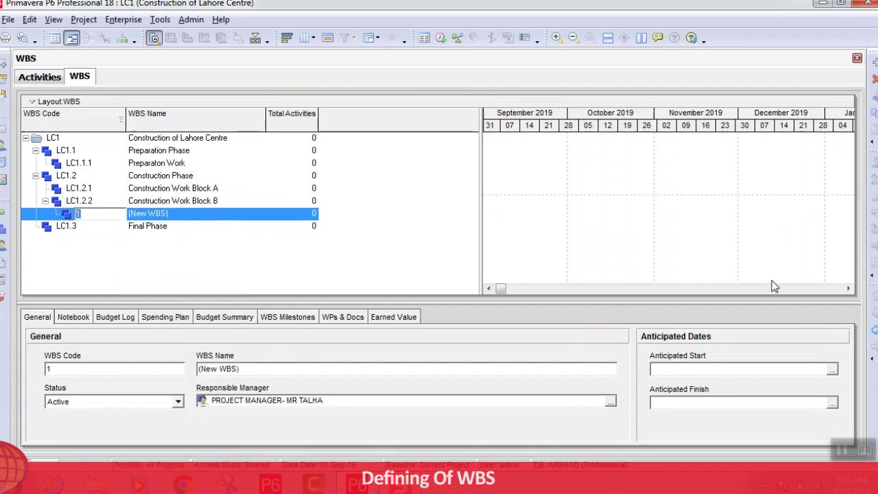
pyautogui.click(183, 231)
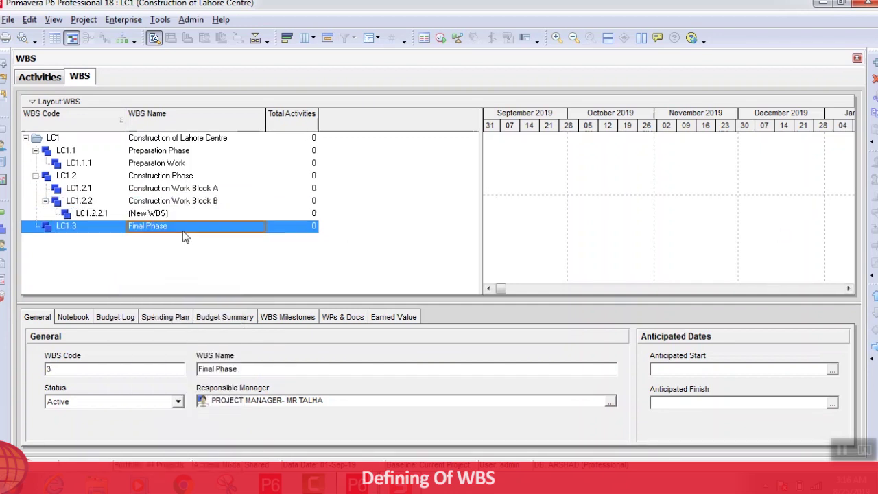
pyautogui.click(114, 213)
pyautogui.click(874, 331)
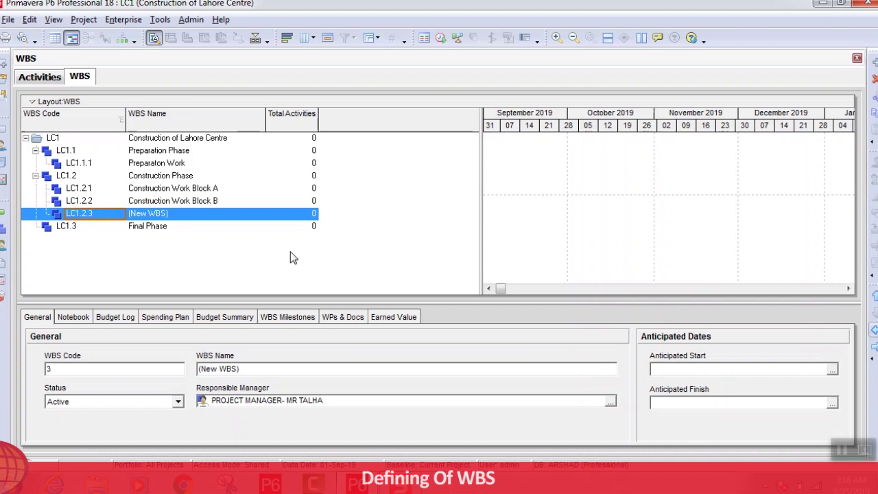
pyautogui.click(185, 217)
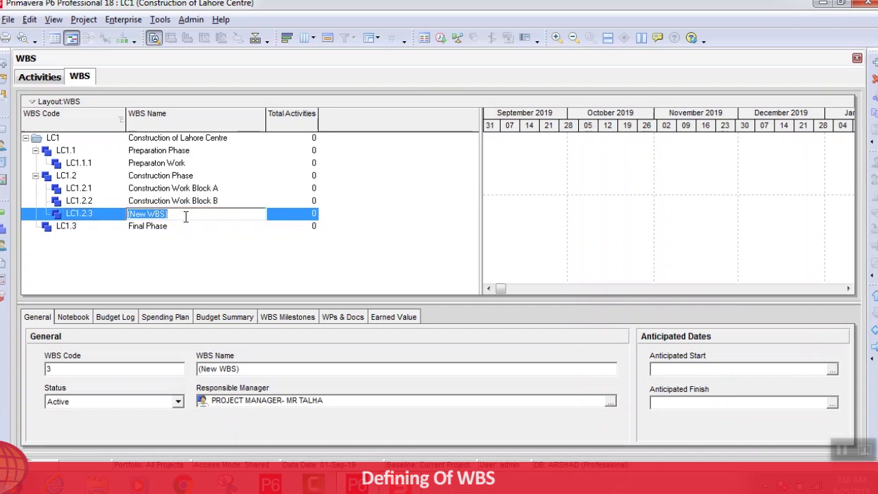
pyautogui.rightClick(185, 218)
pyautogui.click(223, 277)
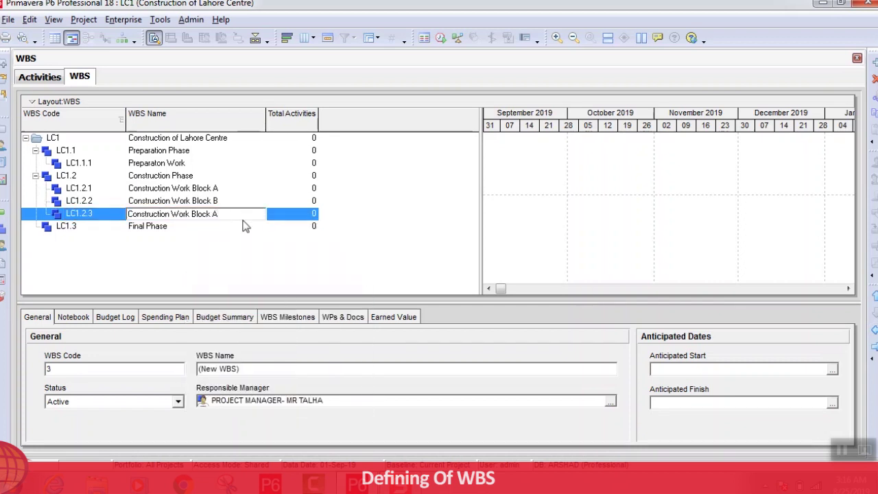
pyautogui.write('C')
# Add a child WBS element under Final Phase and name it "Final Work"
pyautogui.click(151, 227)
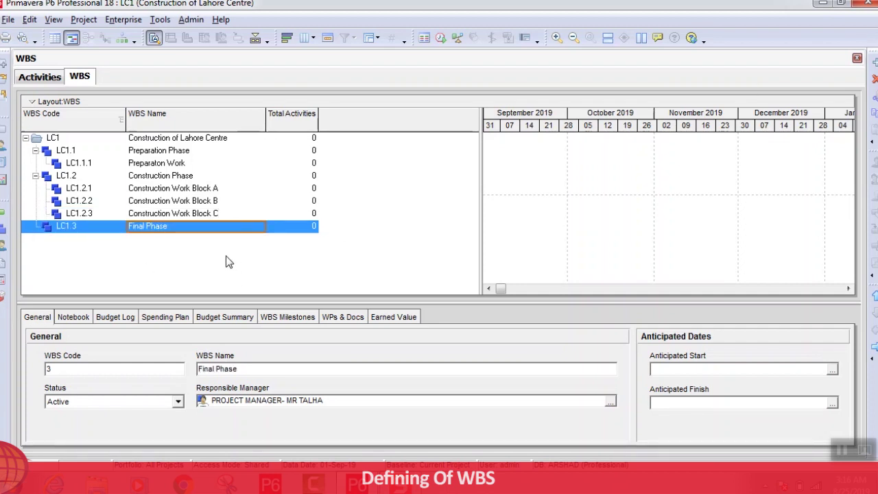
pyautogui.click(875, 61)
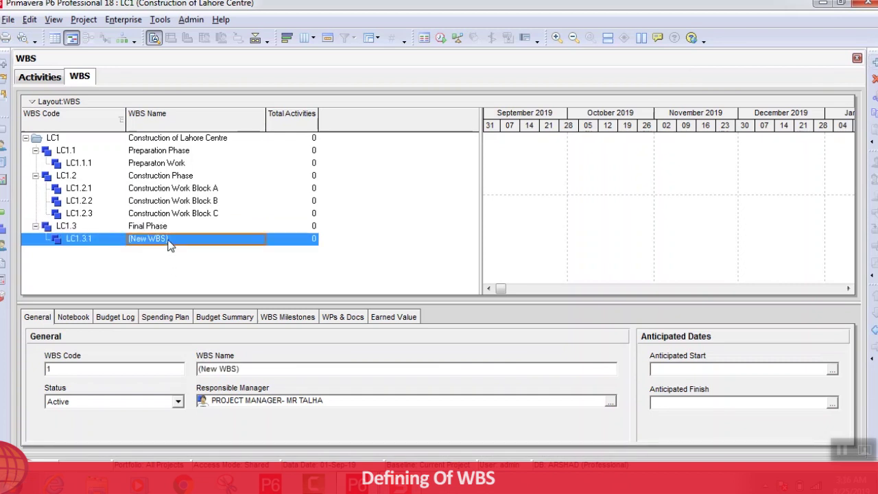
pyautogui.click(180, 239)
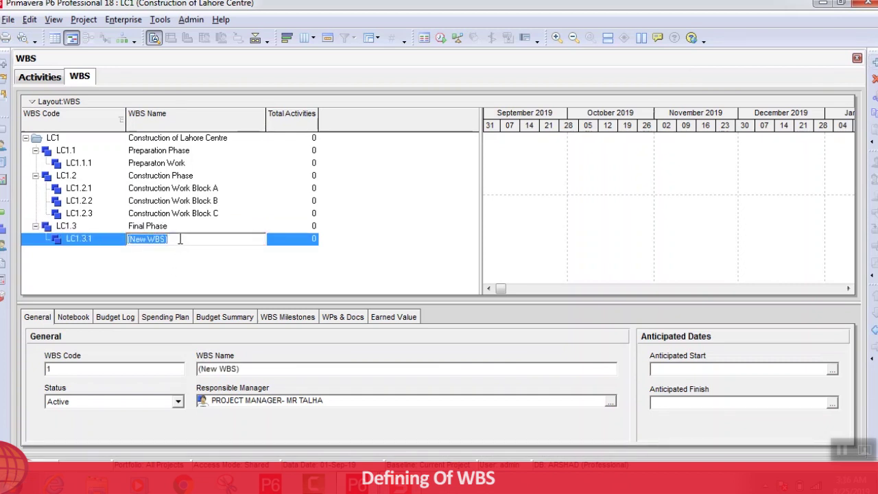
pyautogui.write('Fina')
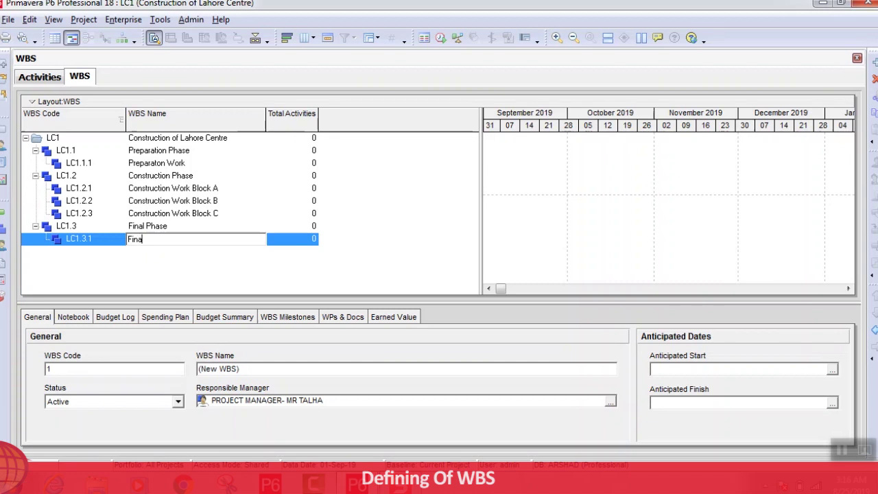
pyautogui.write('l Work')
pyautogui.click(173, 266)
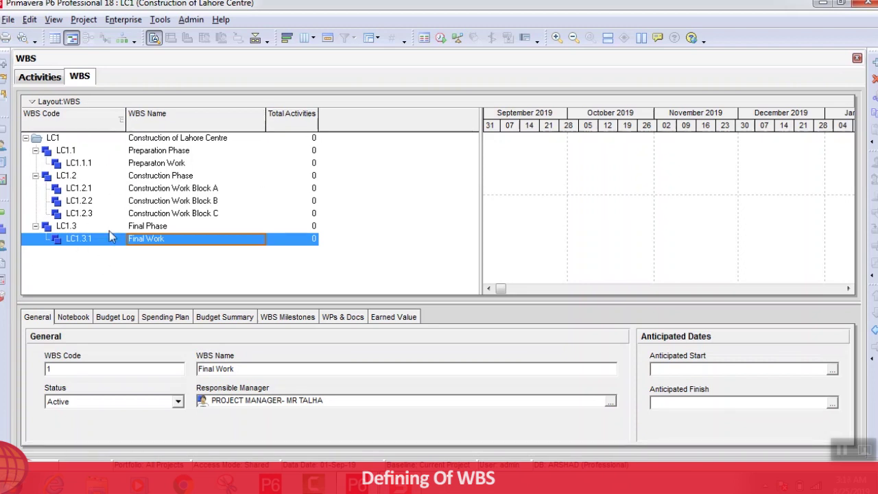
# Sort the WBS elements by WBS code in both directions and restore the hierarchy order
pyautogui.click(83, 125)
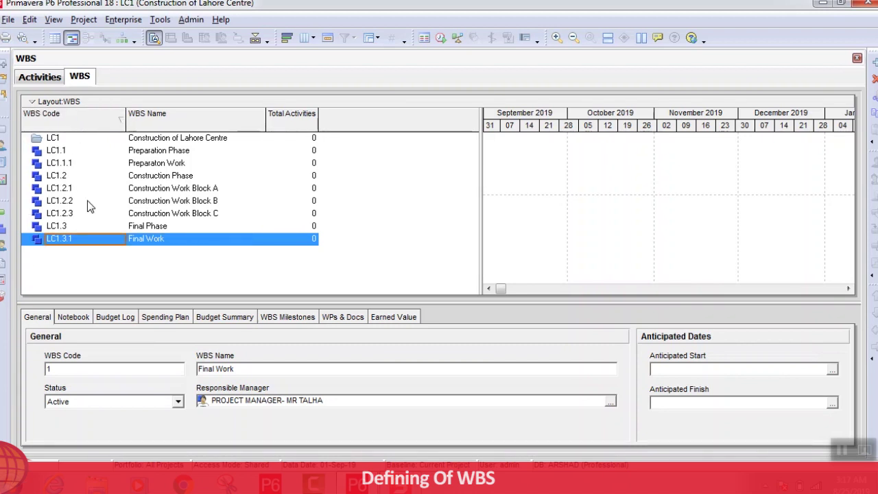
pyautogui.click(98, 127)
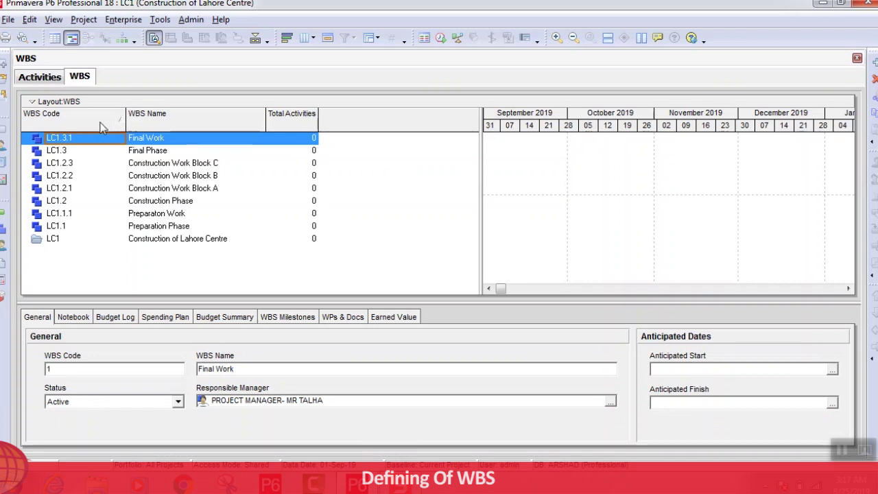
pyautogui.click(100, 128)
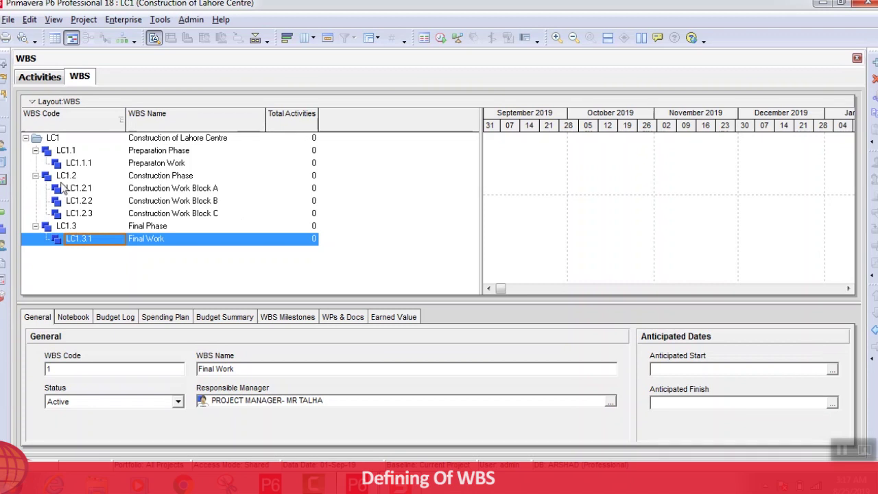
# Collapse Final Phase, Construction Phase and Preparation Phase one by one, followed by the whole project node
pyautogui.click(36, 226)
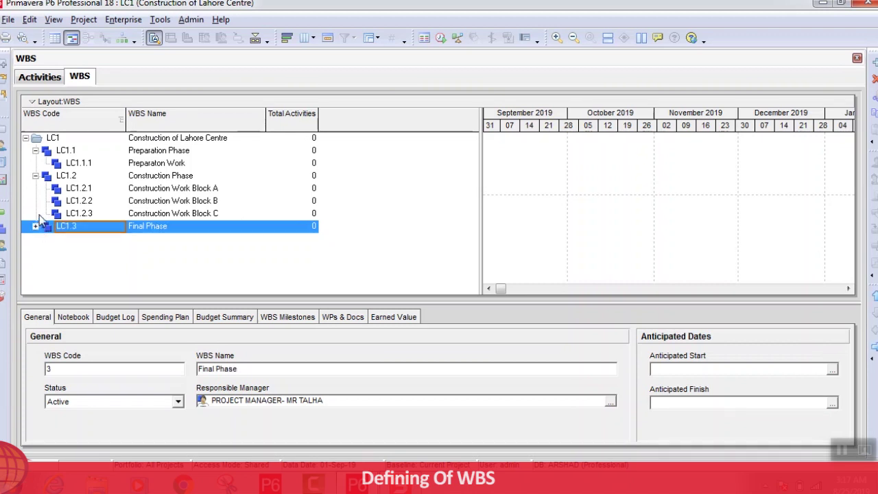
pyautogui.click(36, 175)
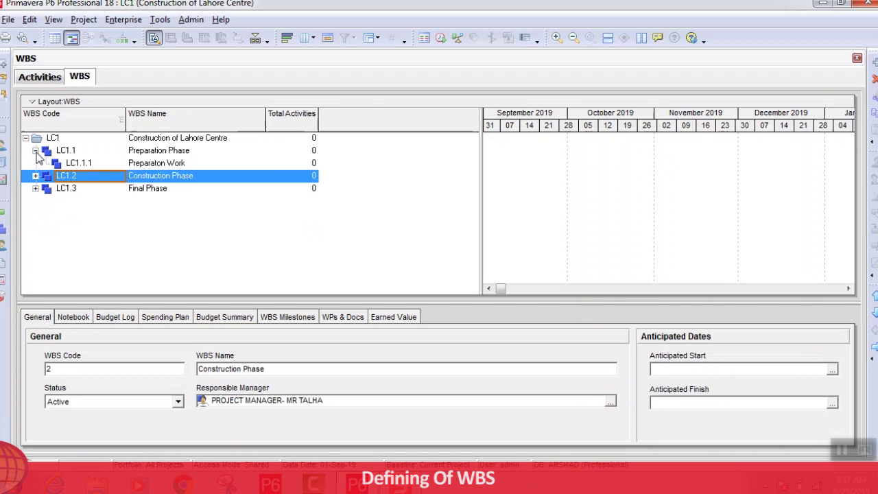
pyautogui.click(36, 150)
pyautogui.click(26, 139)
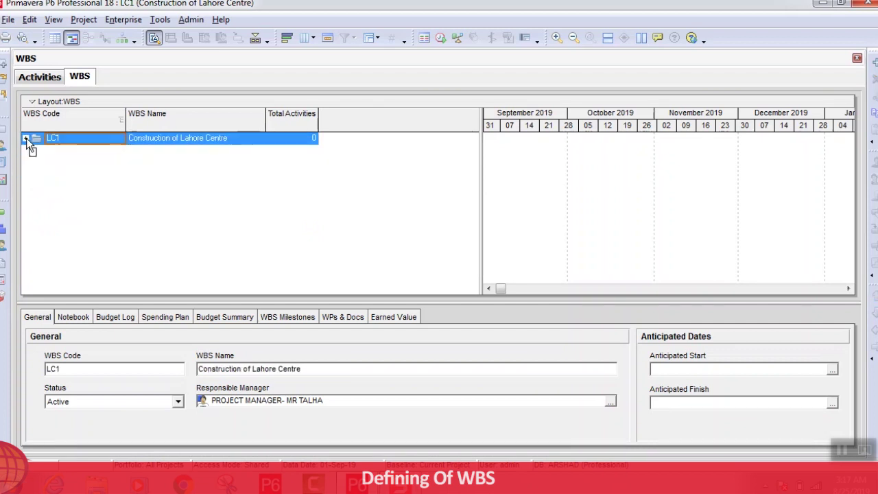
# Expand all levels of the collapsed project WBS
pyautogui.rightClick(118, 163)
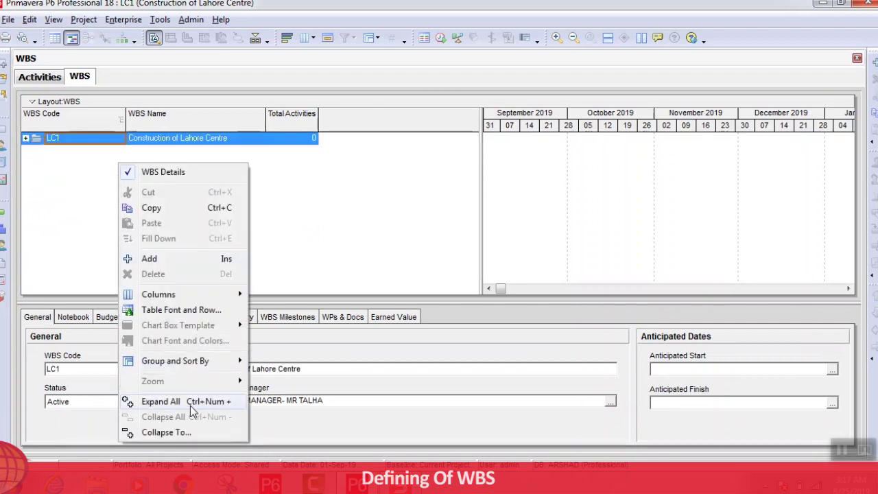
pyautogui.click(163, 433)
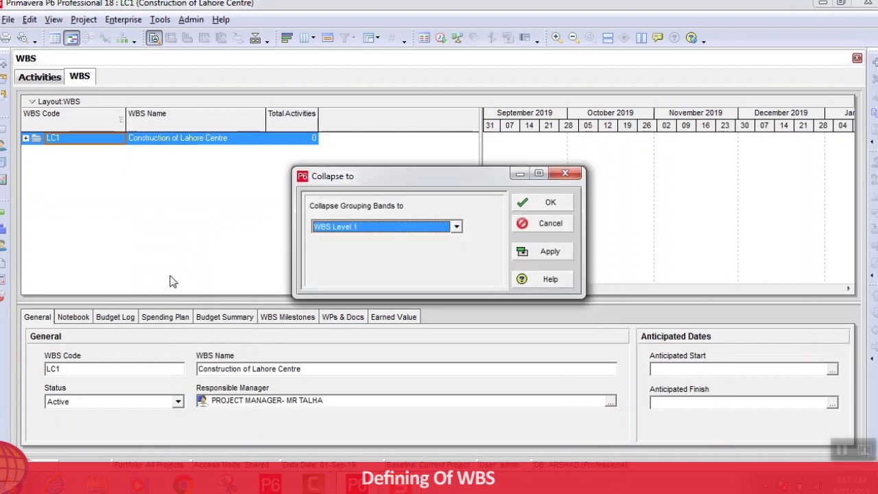
pyautogui.click(528, 225)
pyautogui.rightClick(120, 154)
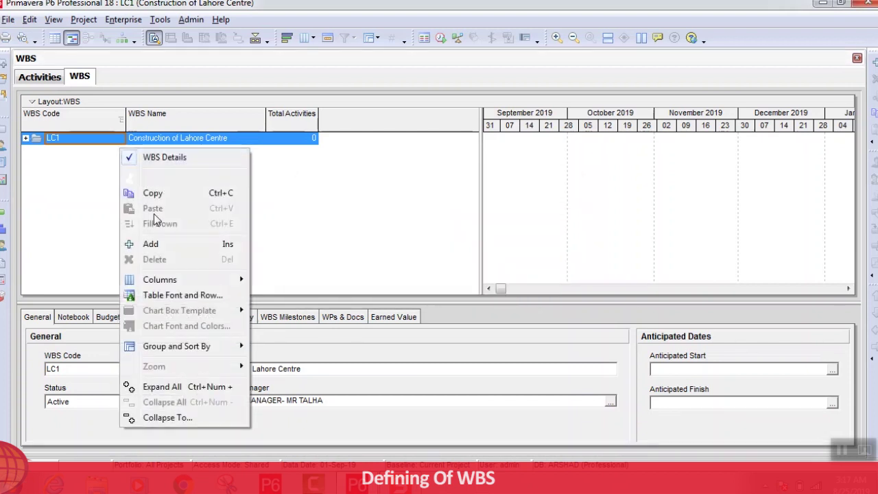
pyautogui.click(148, 385)
# Collapse all WBS levels at once and expand them all again
pyautogui.click(173, 189)
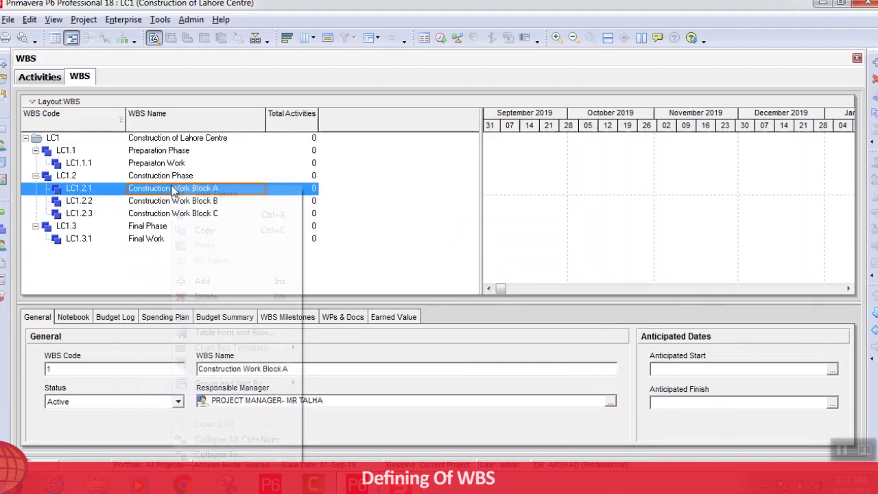
pyautogui.rightClick(173, 189)
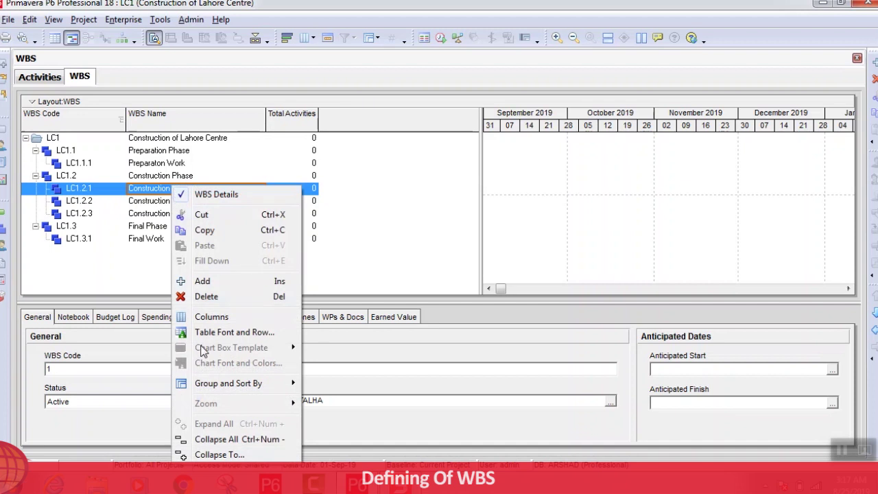
pyautogui.click(216, 442)
pyautogui.rightClick(121, 152)
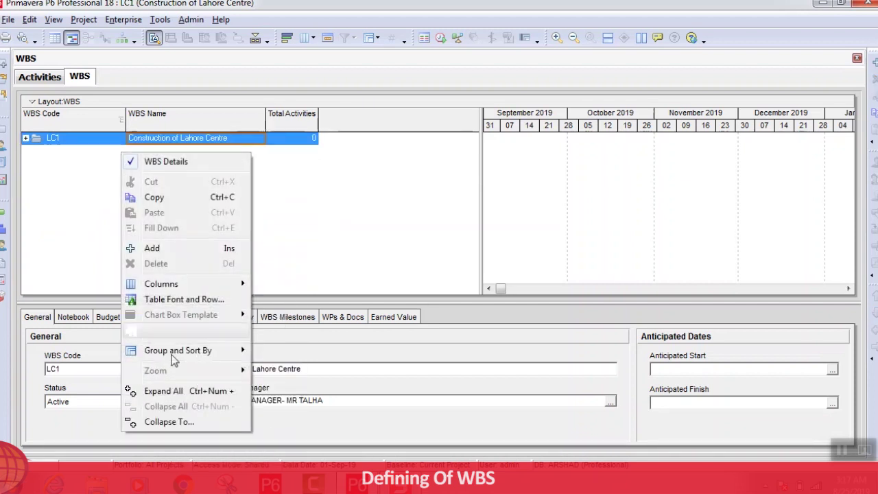
pyautogui.click(174, 397)
# Collapse the grouping bands to WBS Level 1 and apply it
pyautogui.rightClick(126, 166)
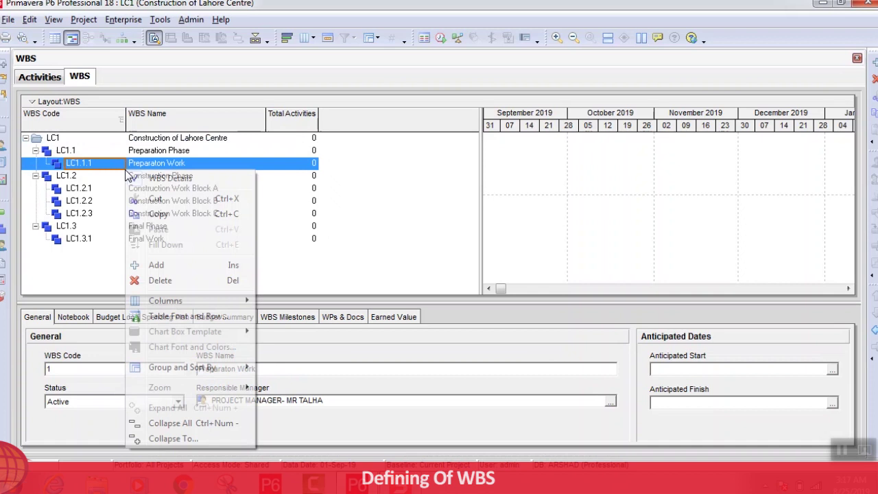
pyautogui.click(184, 439)
pyautogui.click(363, 227)
pyautogui.click(363, 241)
pyautogui.click(531, 251)
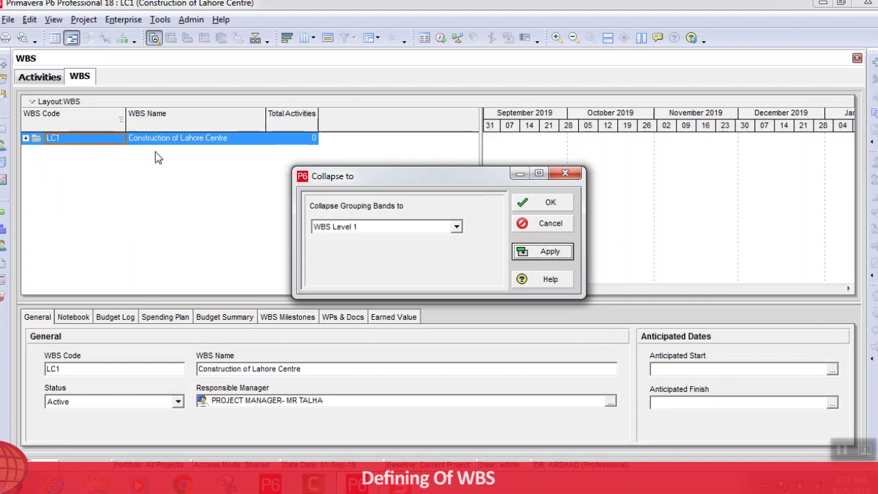
# Apply WBS Level 2 as the level to which the grouping bands collapse
pyautogui.click(370, 225)
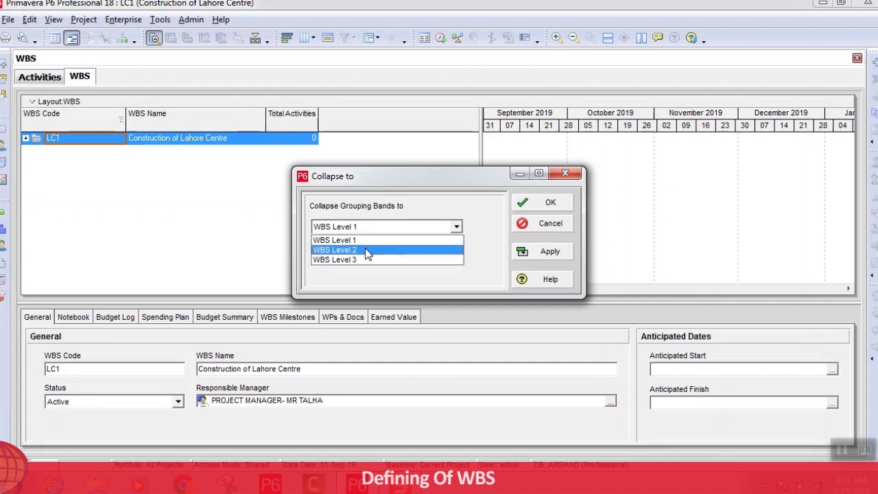
pyautogui.click(366, 246)
pyautogui.click(551, 252)
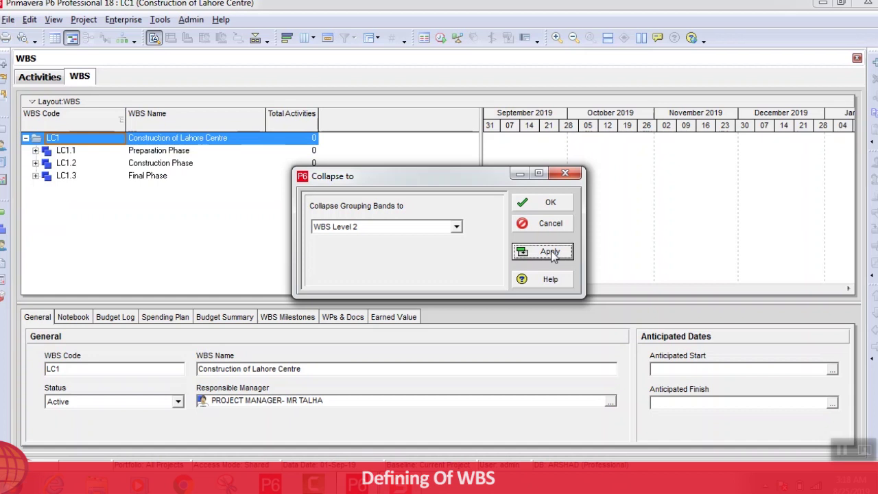
# Set the grouping bands to collapse to WBS Level 3, apply it and accept the dialog
pyautogui.click(371, 227)
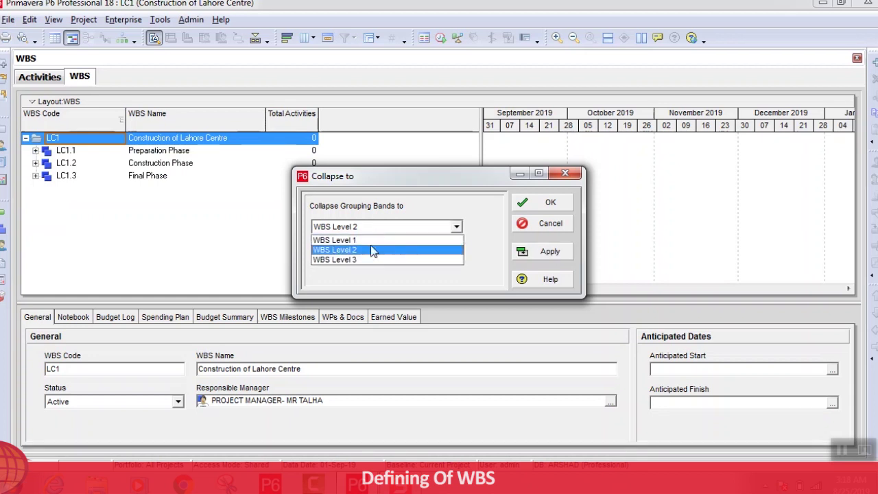
pyautogui.click(367, 262)
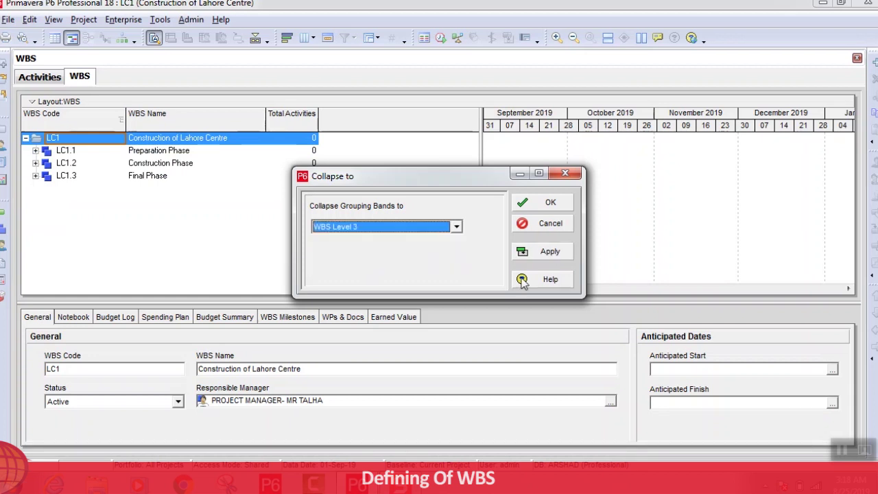
pyautogui.click(543, 253)
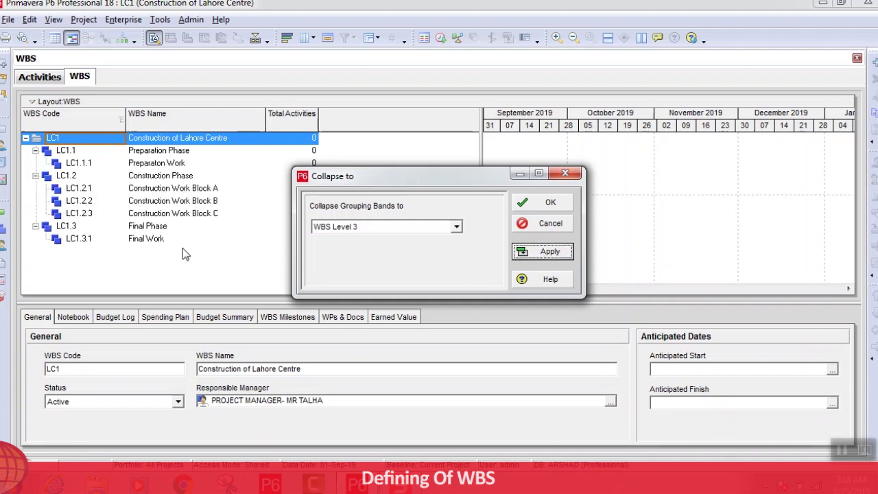
pyautogui.click(549, 203)
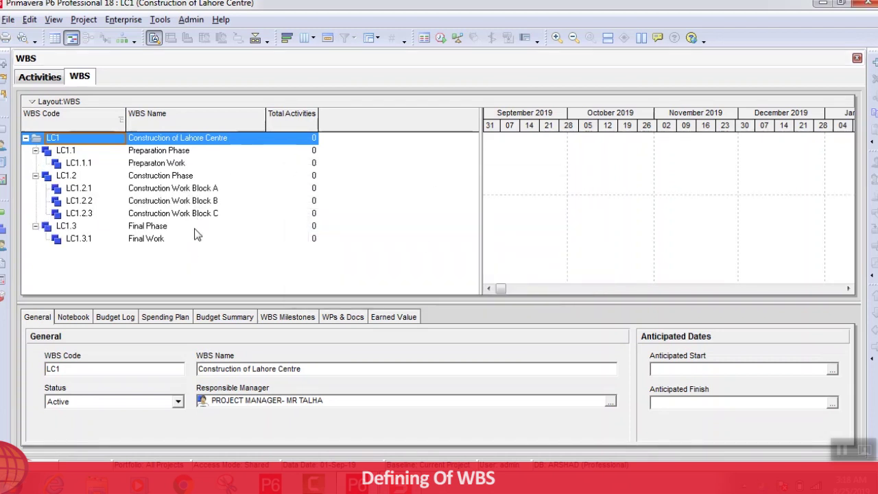